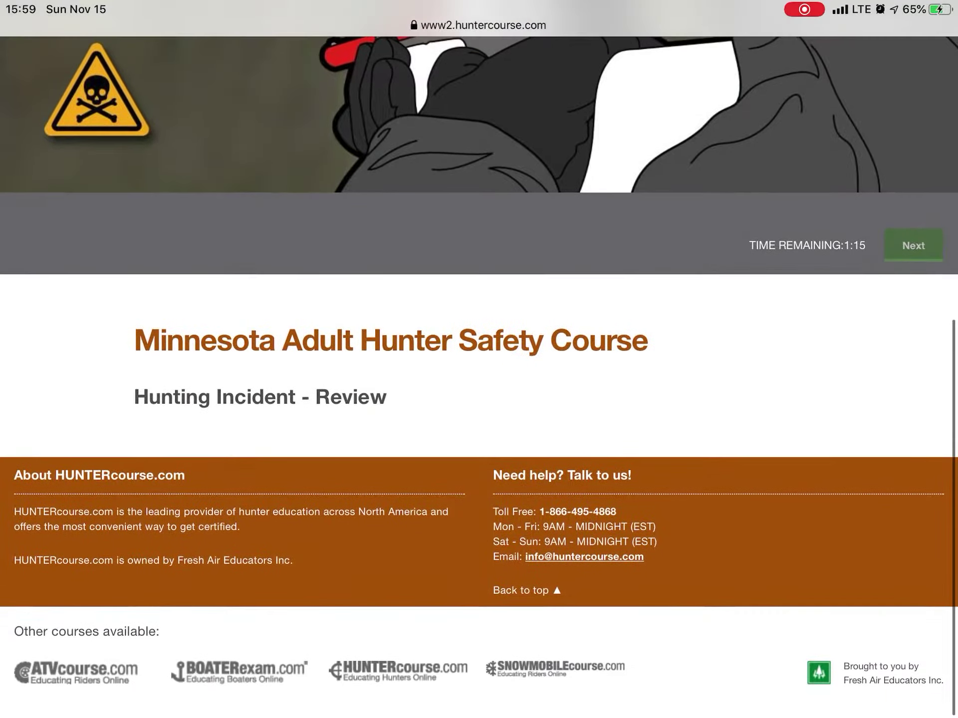
pyautogui.scroll(3, 479, 360)
pyautogui.scroll(3, 479, 359)
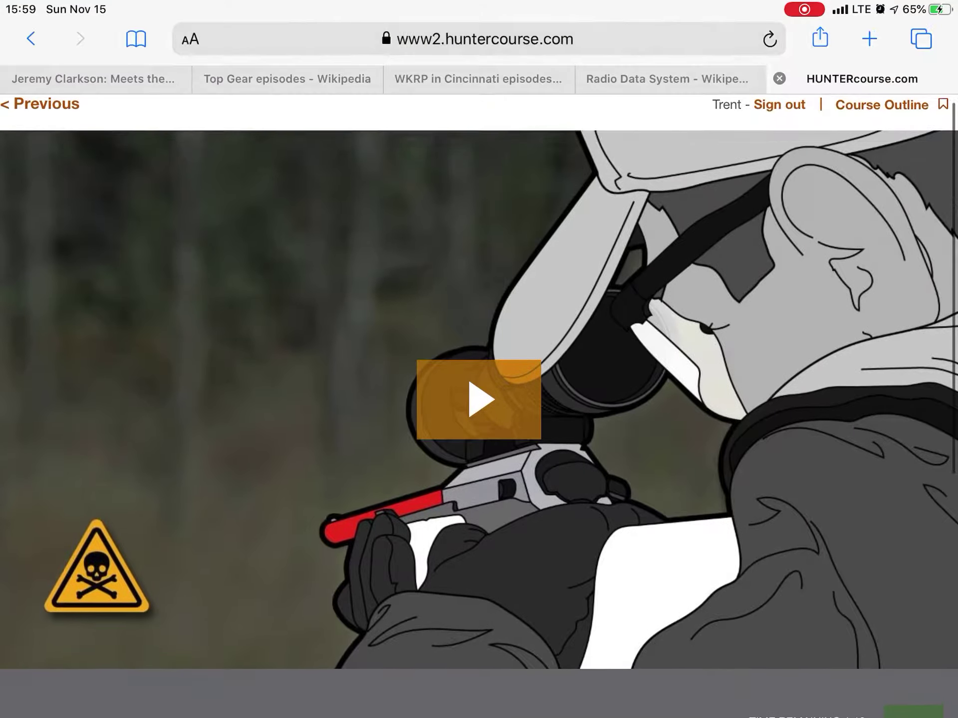
pyautogui.scroll(-1, 479, 359)
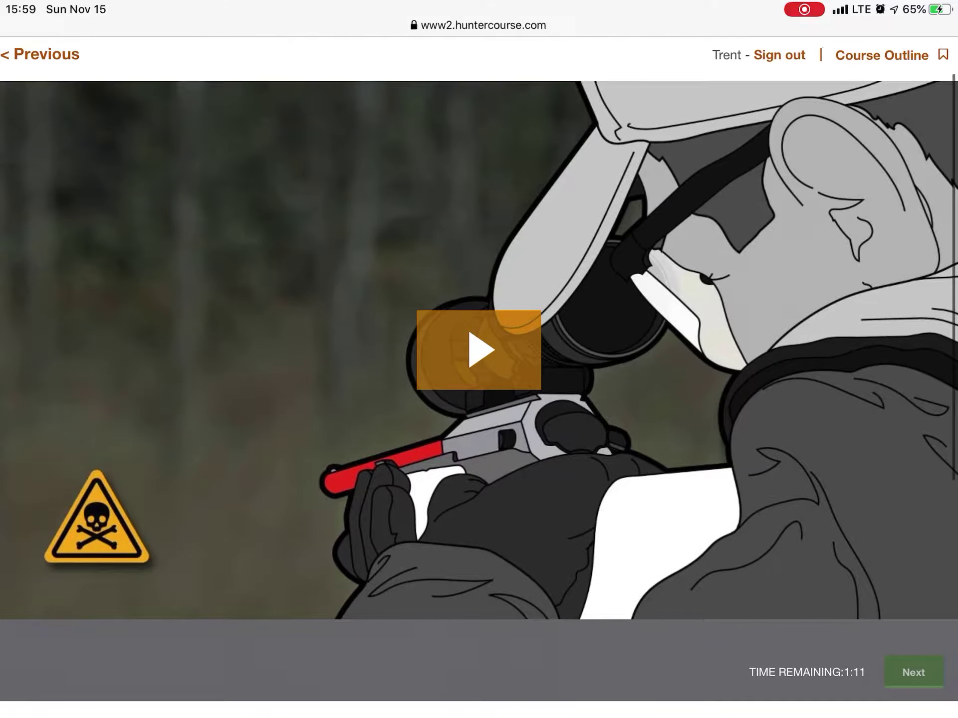